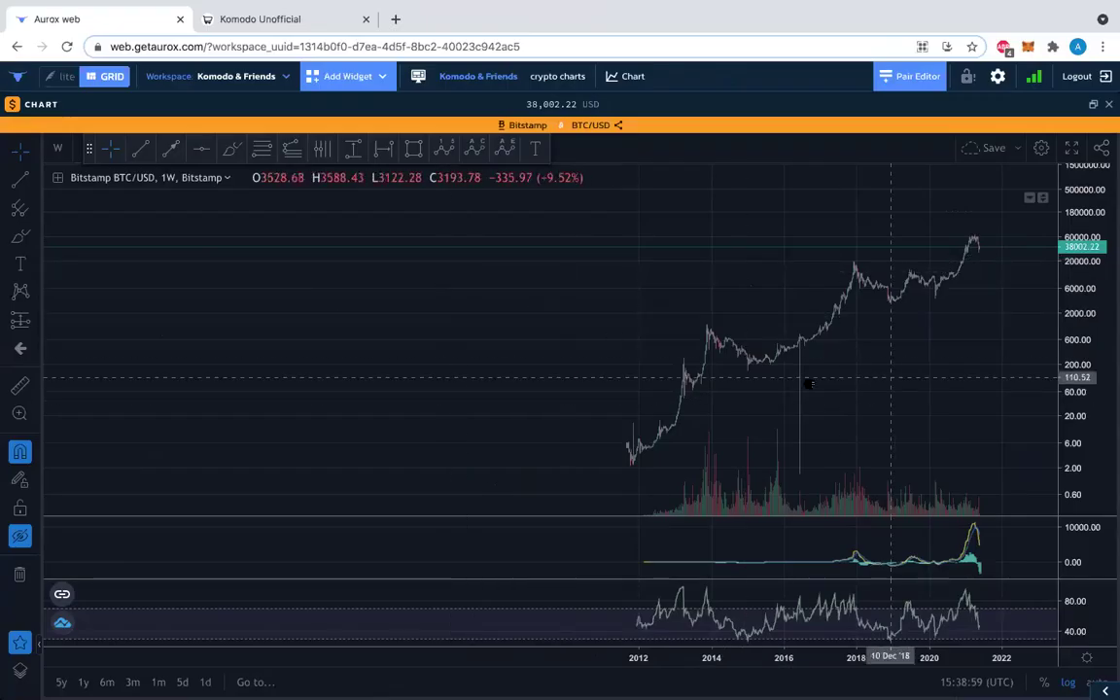
Show the hidden drawings on the weekly Bitstamp BTC/USD chart, leaving empty space after the latest candles
{"action": "scroll", "coordinate": [583, 389], "scroll_direction": "right", "scroll_amount": 5}
{"action": "left_click_drag", "start_coordinate": [585, 390], "coordinate": [595, 383]}
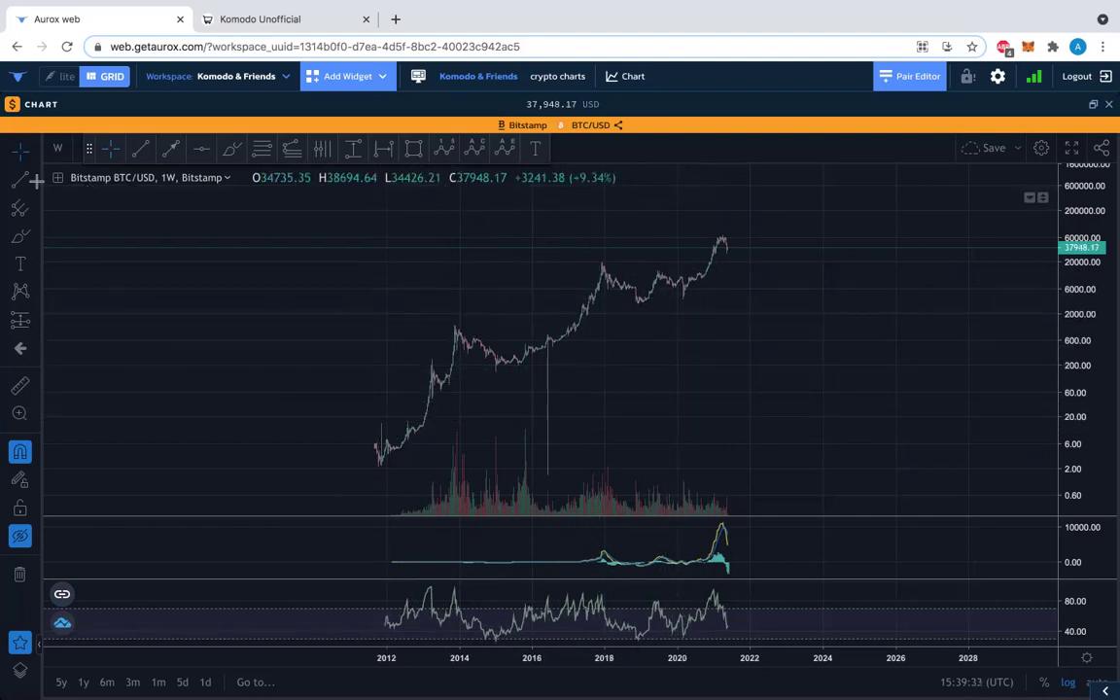
{"action": "left_click", "coordinate": [19, 538]}
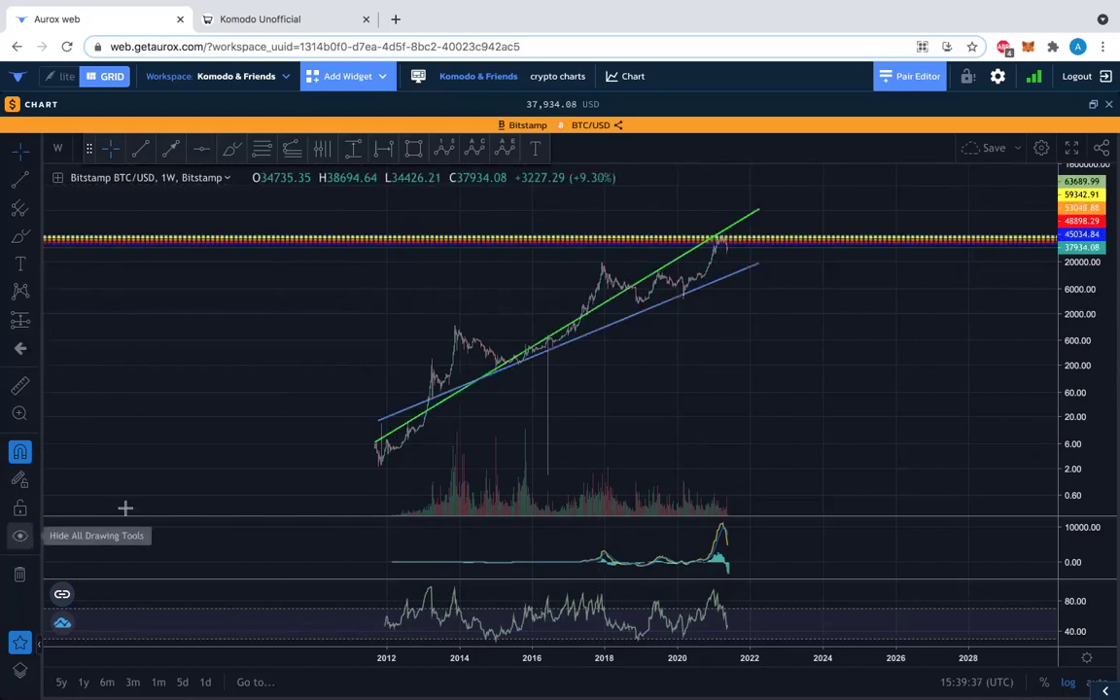
Extend the blue support trend line forward along its slope to about the end of 2023
{"action": "left_click_drag", "start_coordinate": [680, 379], "coordinate": [724, 379]}
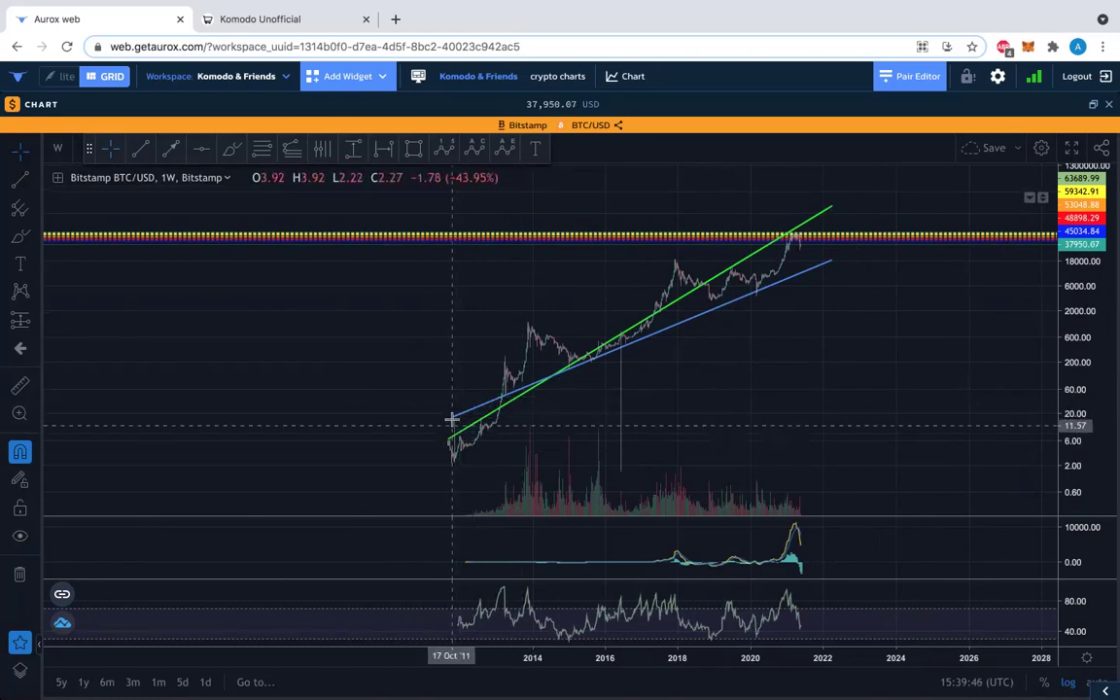
{"action": "left_click", "coordinate": [506, 400]}
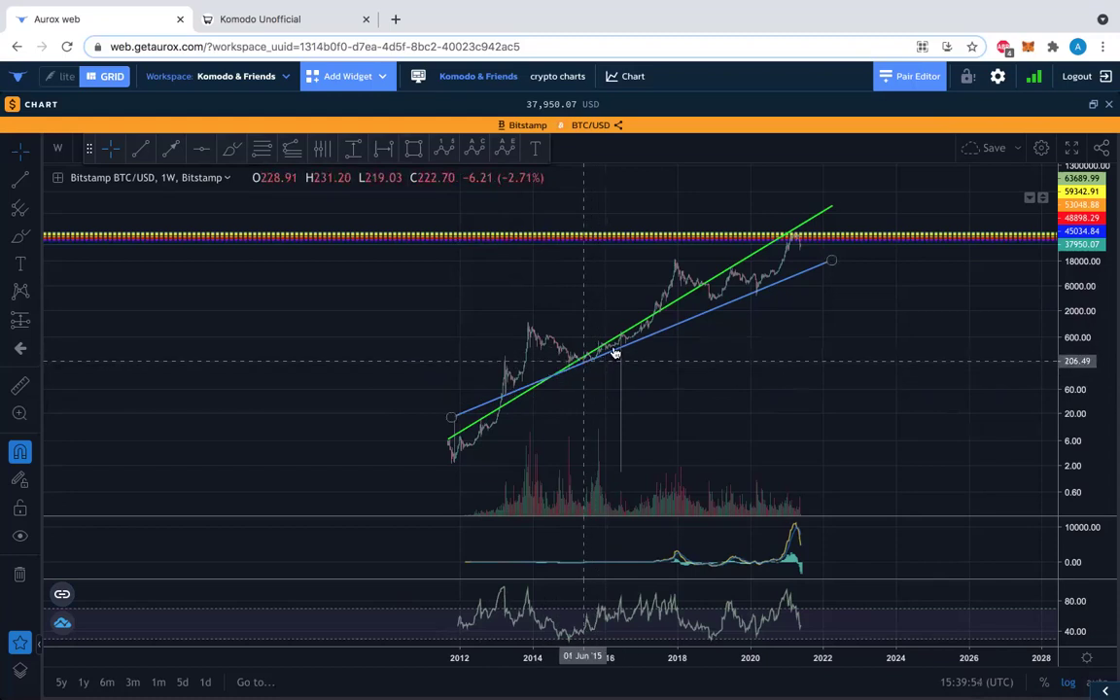
{"action": "left_click", "coordinate": [757, 297]}
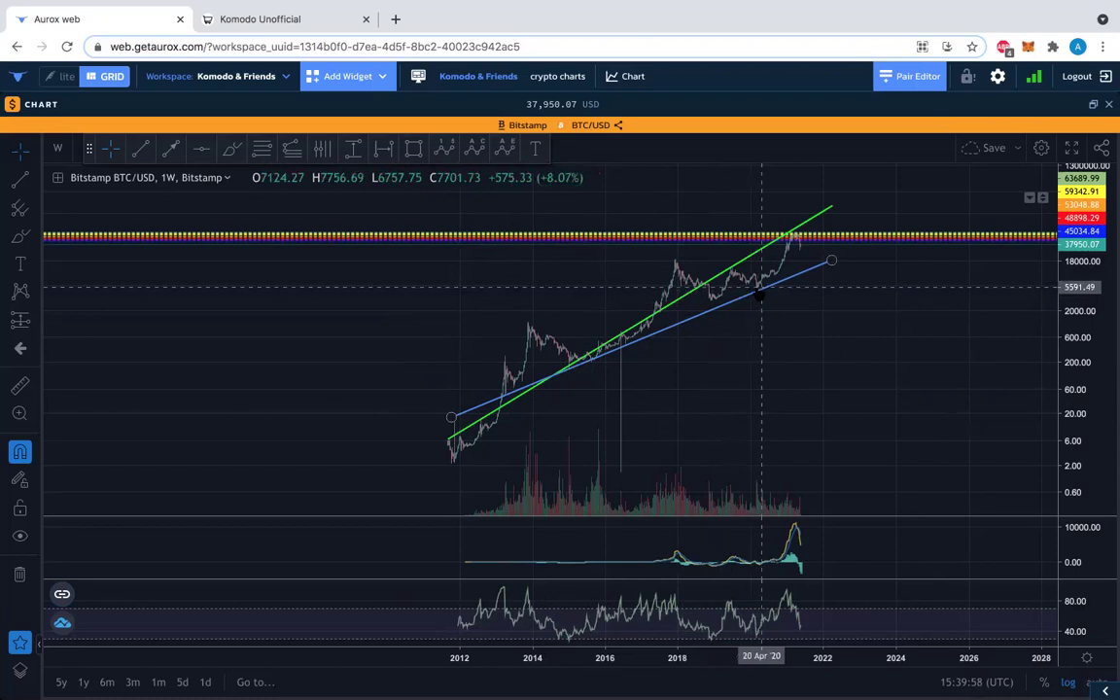
{"action": "left_click", "coordinate": [613, 352]}
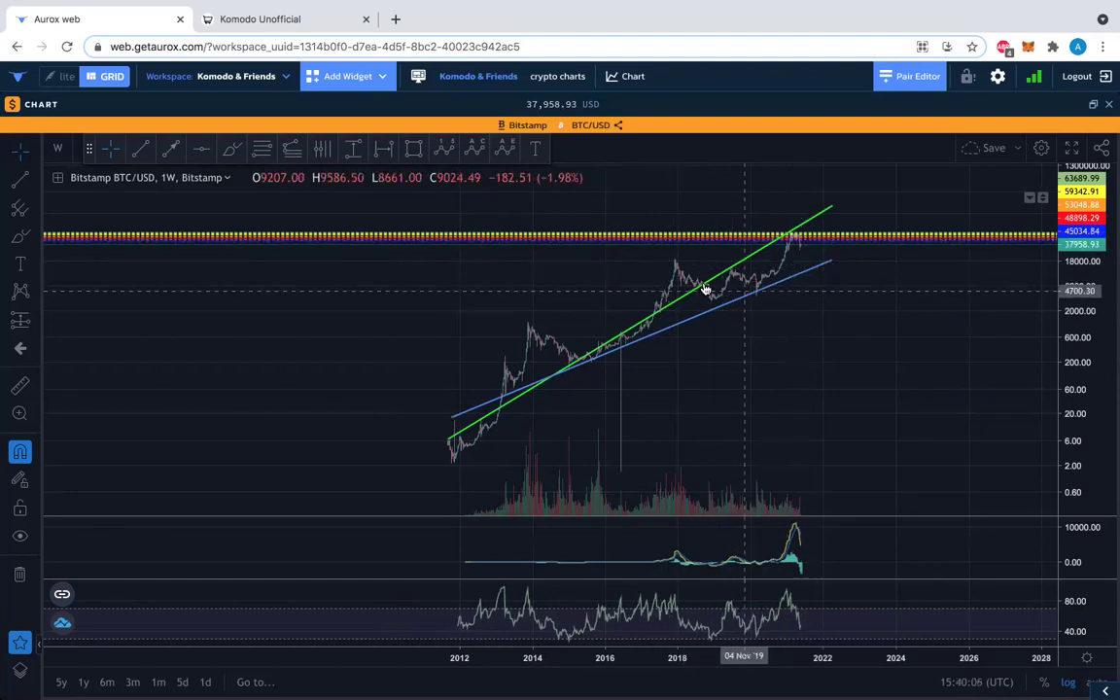
{"action": "left_click", "coordinate": [813, 273]}
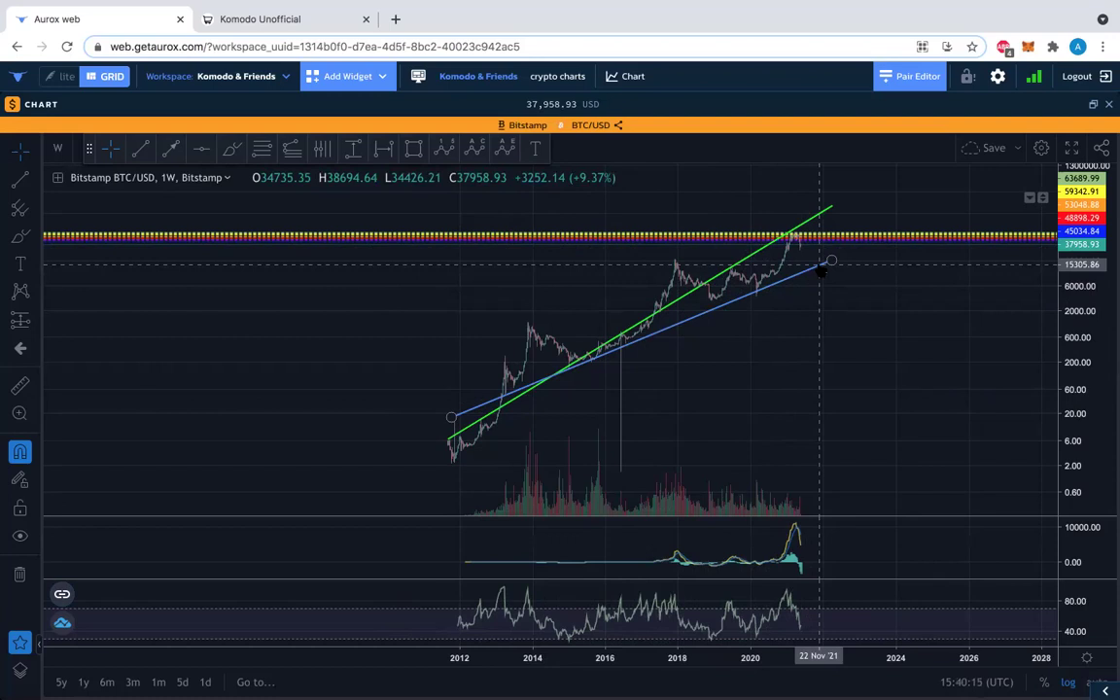
{"action": "left_click_drag", "start_coordinate": [727, 382], "coordinate": [625, 408]}
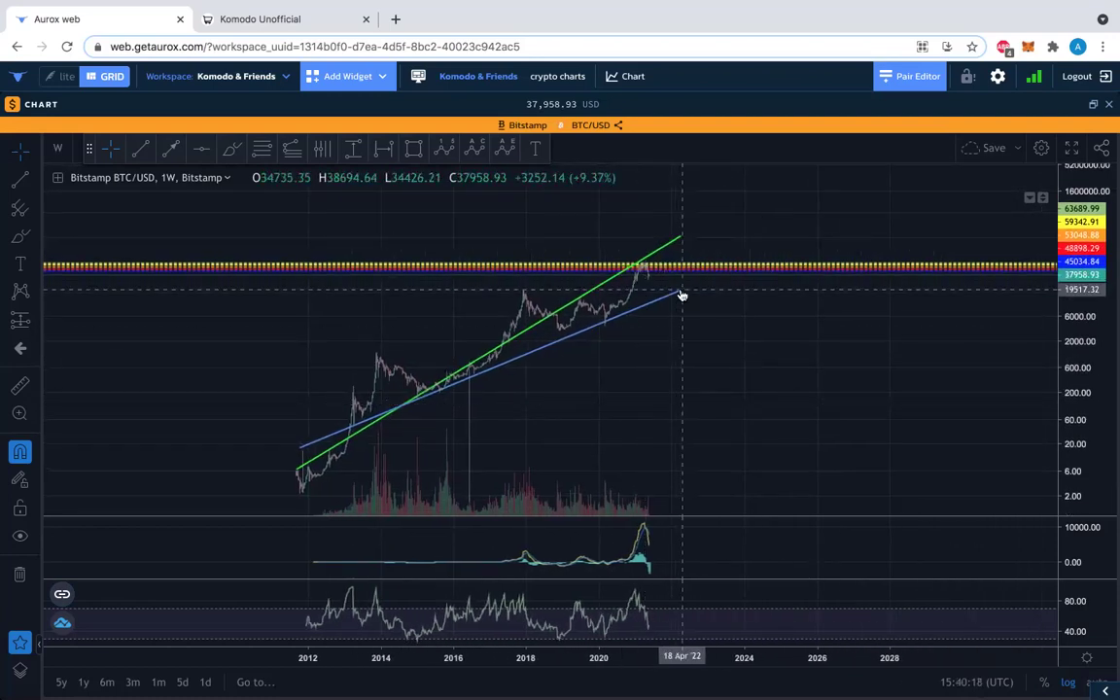
{"action": "left_click_drag", "start_coordinate": [679, 291], "coordinate": [742, 269]}
{"action": "left_click", "coordinate": [823, 408]}
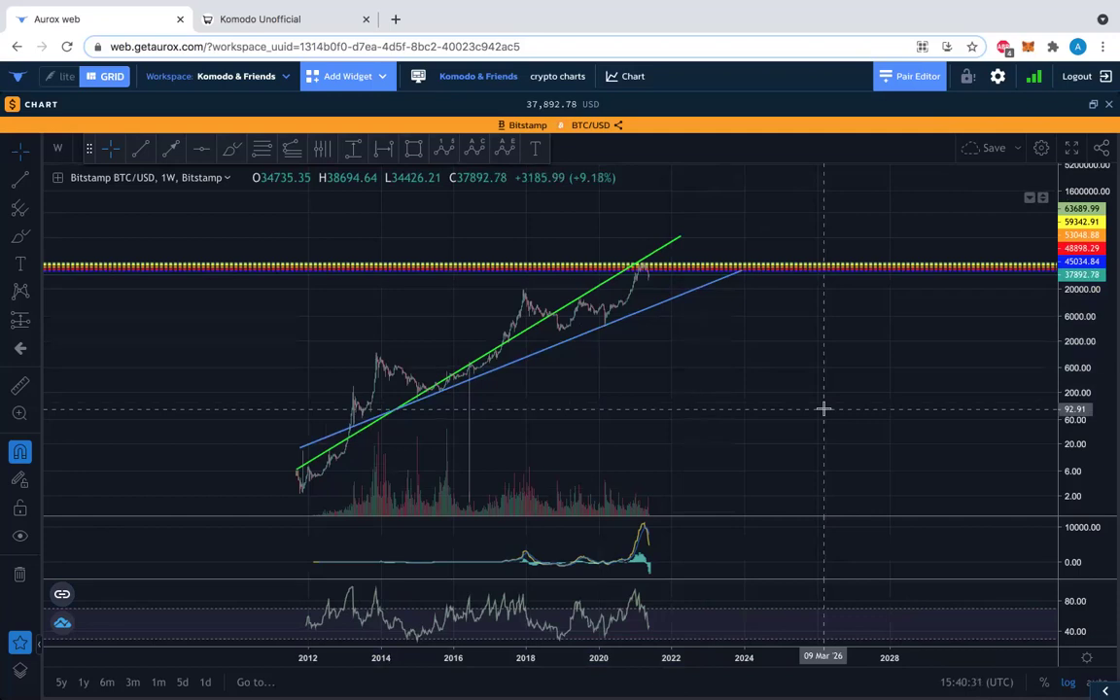
Inspect where the extended blue trend line runs through 2022 and 2023
{"action": "left_click_drag", "start_coordinate": [680, 406], "coordinate": [741, 389]}
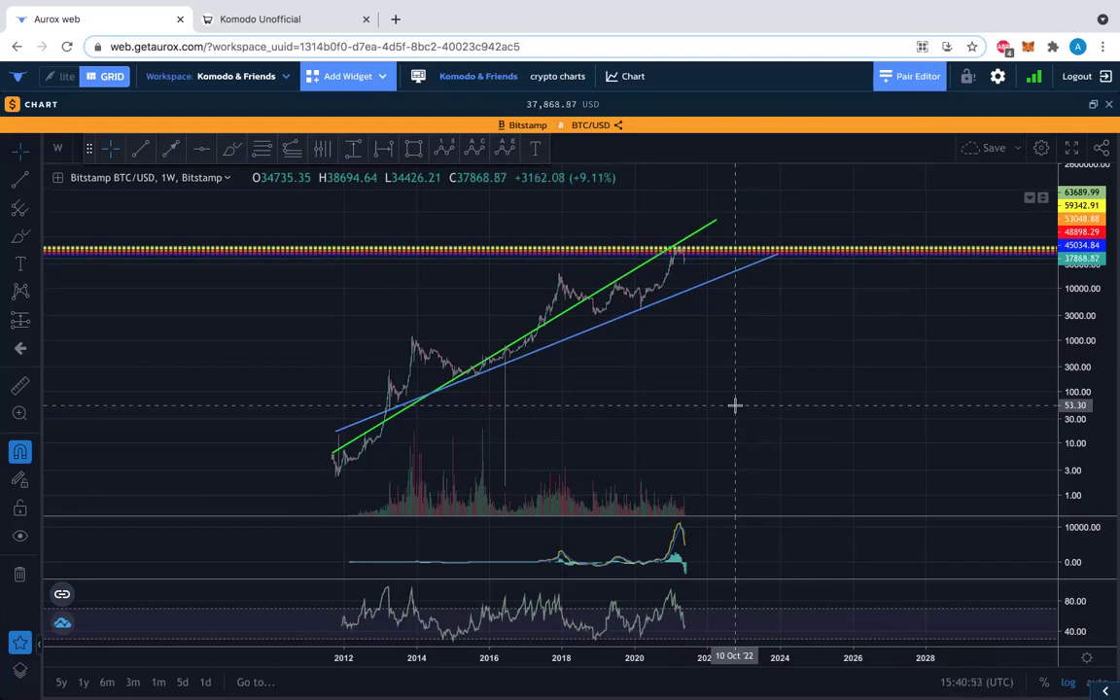
{"action": "left_click_drag", "start_coordinate": [695, 381], "coordinate": [659, 379]}
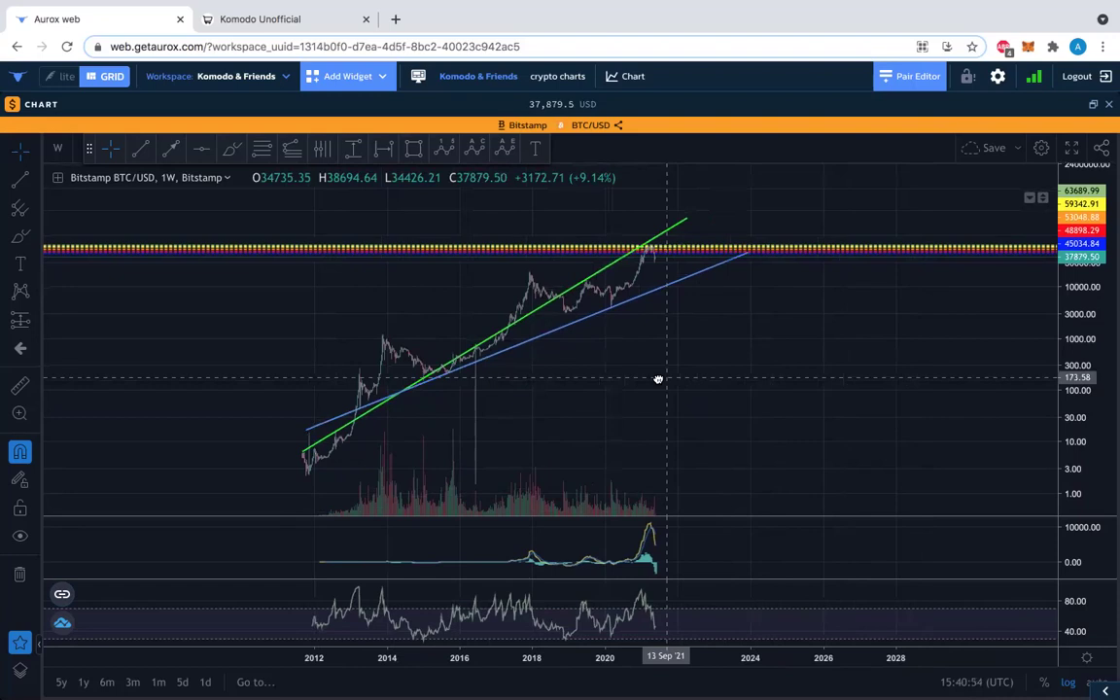
{"action": "left_click_drag", "start_coordinate": [723, 355], "coordinate": [644, 310]}
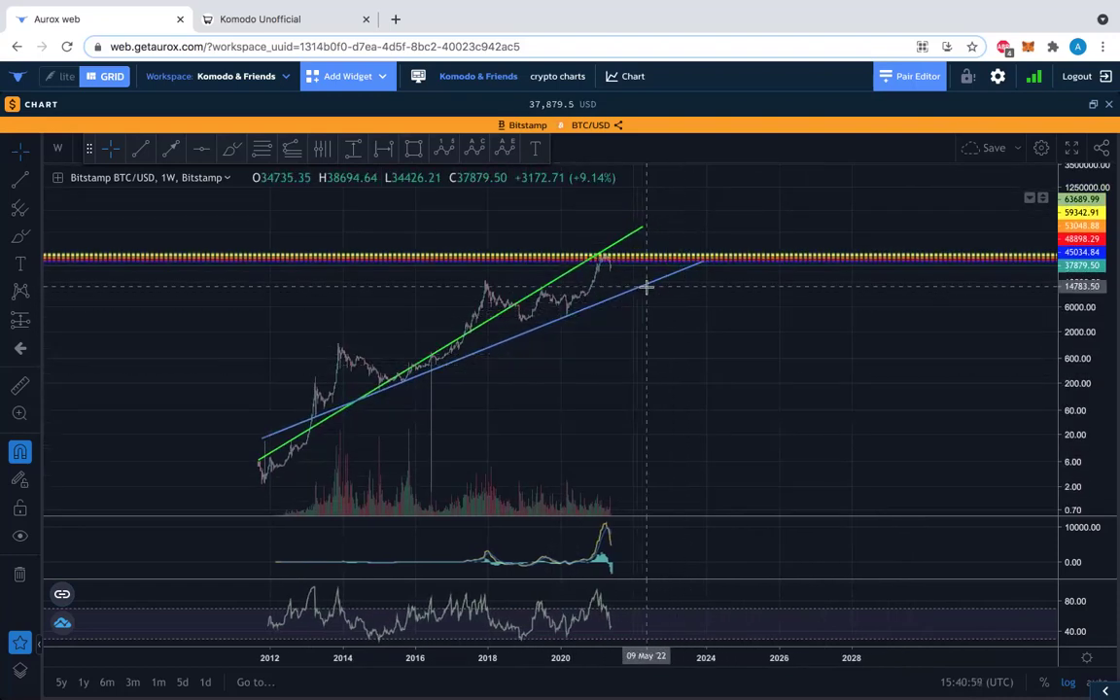
{"action": "left_click", "coordinate": [647, 289]}
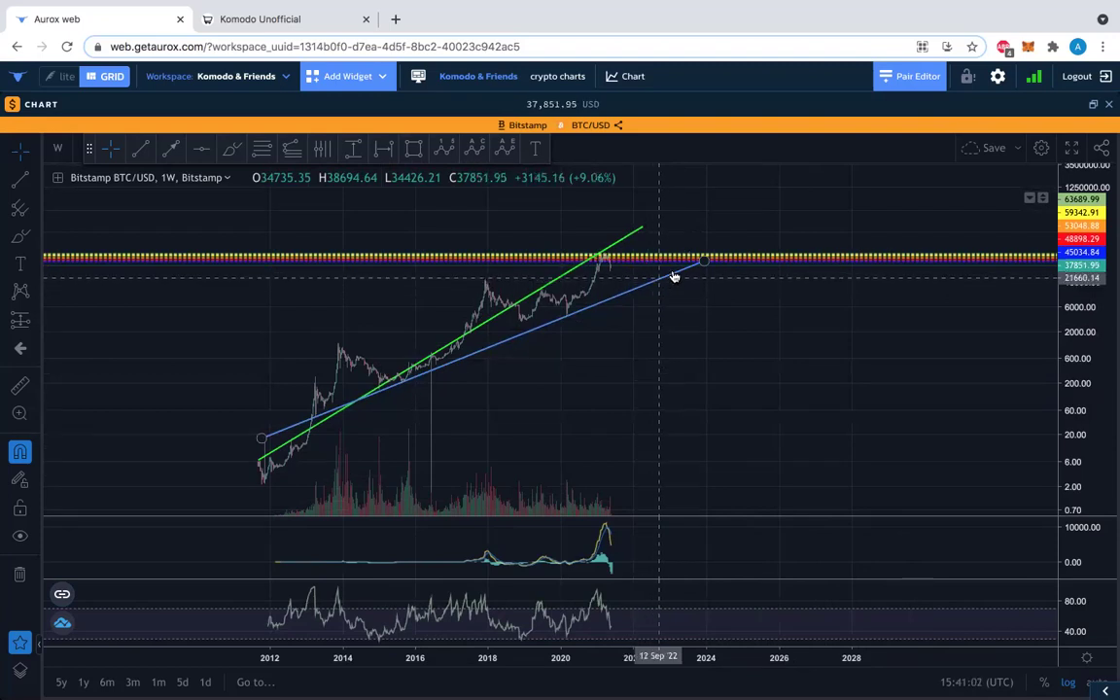
{"action": "left_click_drag", "start_coordinate": [694, 265], "coordinate": [707, 261]}
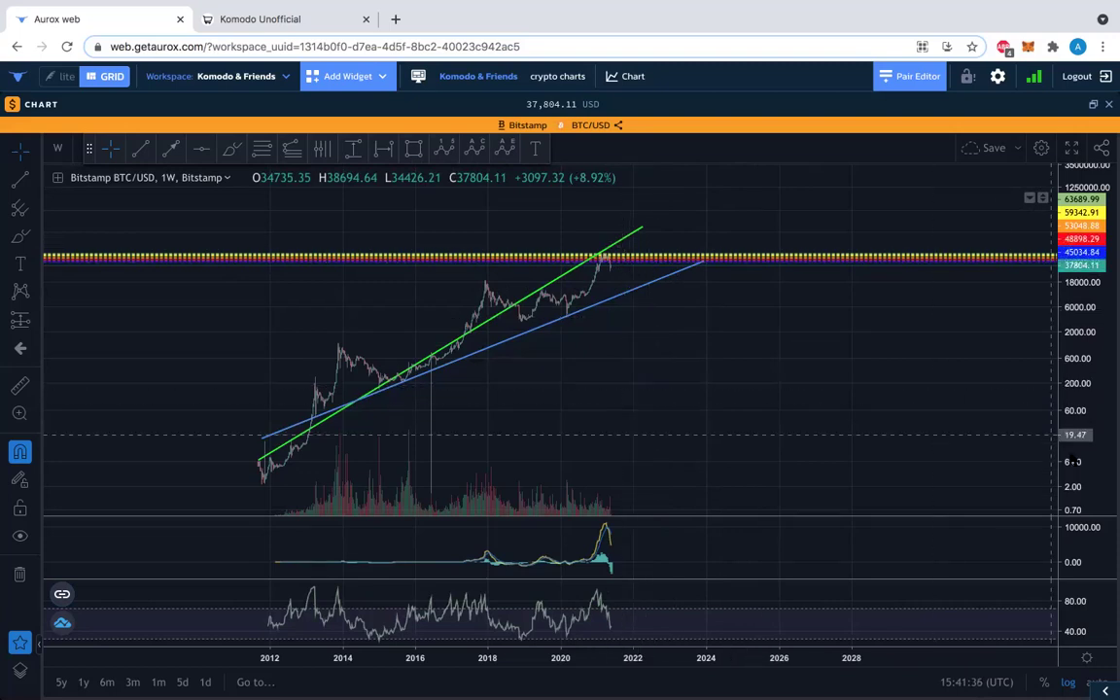
Examine the 2014 to 2021 price action against the green and blue trend lines, up close and across the full history
{"action": "scroll", "coordinate": [840, 387], "scroll_direction": "up", "scroll_amount": 5}
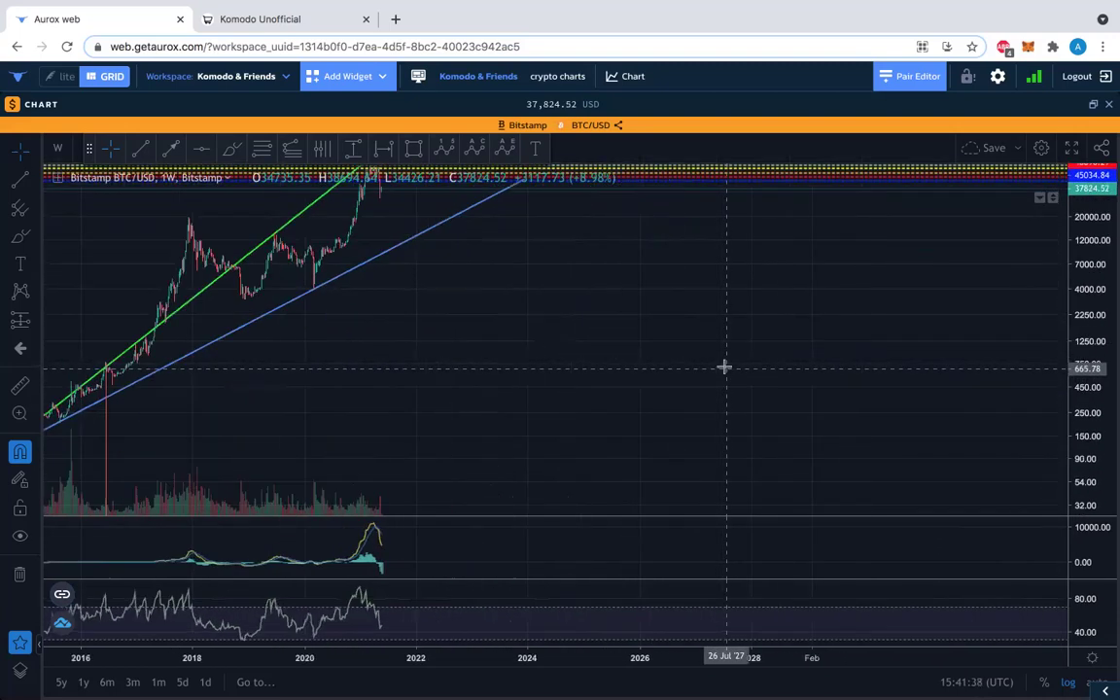
{"action": "scroll", "coordinate": [855, 438], "scroll_direction": "left", "scroll_amount": 5}
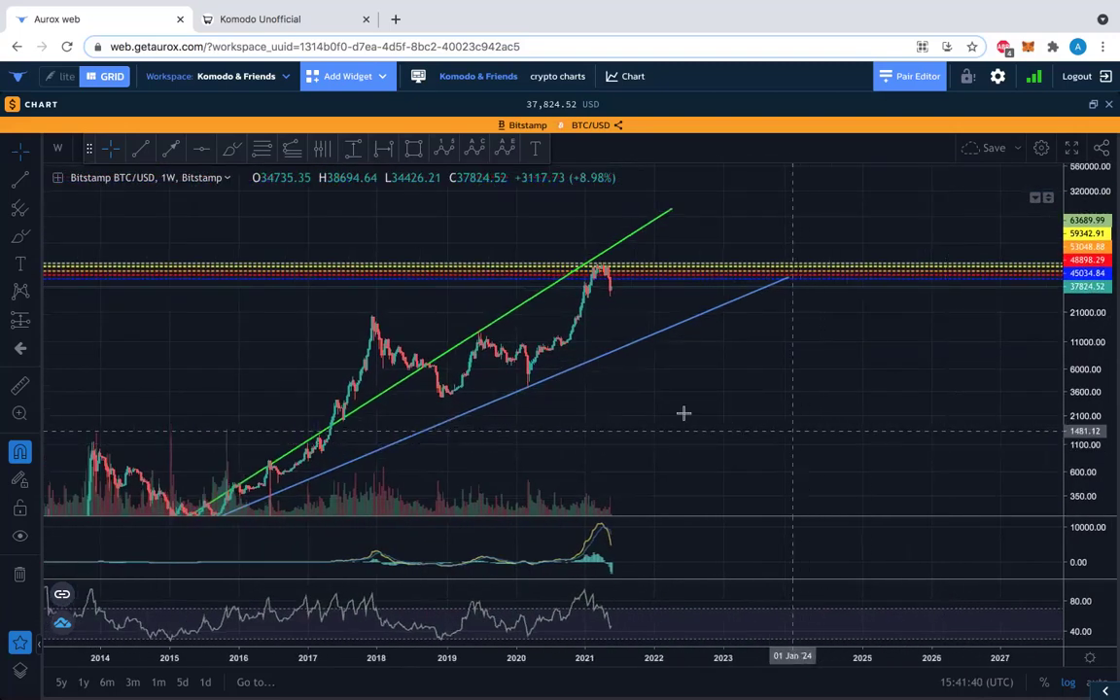
{"action": "scroll", "coordinate": [841, 450], "scroll_direction": "left", "scroll_amount": 2}
{"action": "scroll", "coordinate": [935, 457], "scroll_direction": "left", "scroll_amount": 2}
{"action": "scroll", "coordinate": [866, 457], "scroll_direction": "up", "scroll_amount": 3}
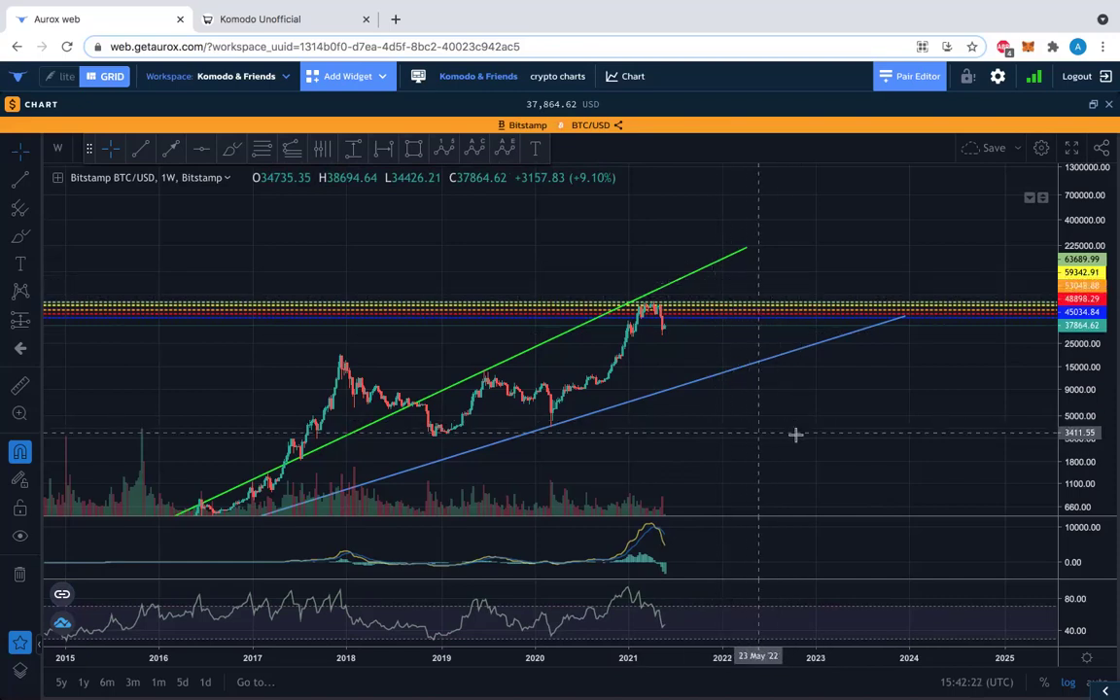
{"action": "scroll", "coordinate": [1001, 333], "scroll_direction": "down", "scroll_amount": 2}
{"action": "scroll", "coordinate": [931, 426], "scroll_direction": "down", "scroll_amount": 3}
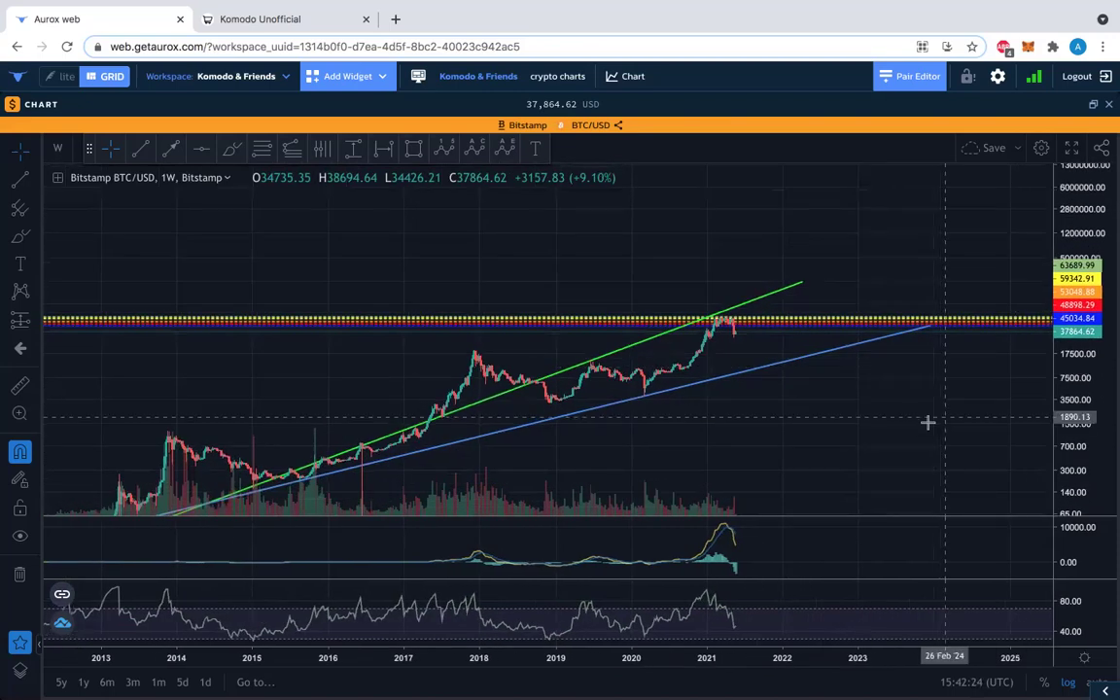
{"action": "scroll", "coordinate": [932, 426], "scroll_direction": "down", "scroll_amount": 1}
{"action": "left_click_drag", "start_coordinate": [897, 434], "coordinate": [849, 355]}
{"action": "scroll", "coordinate": [837, 315], "scroll_direction": "down", "scroll_amount": 2}
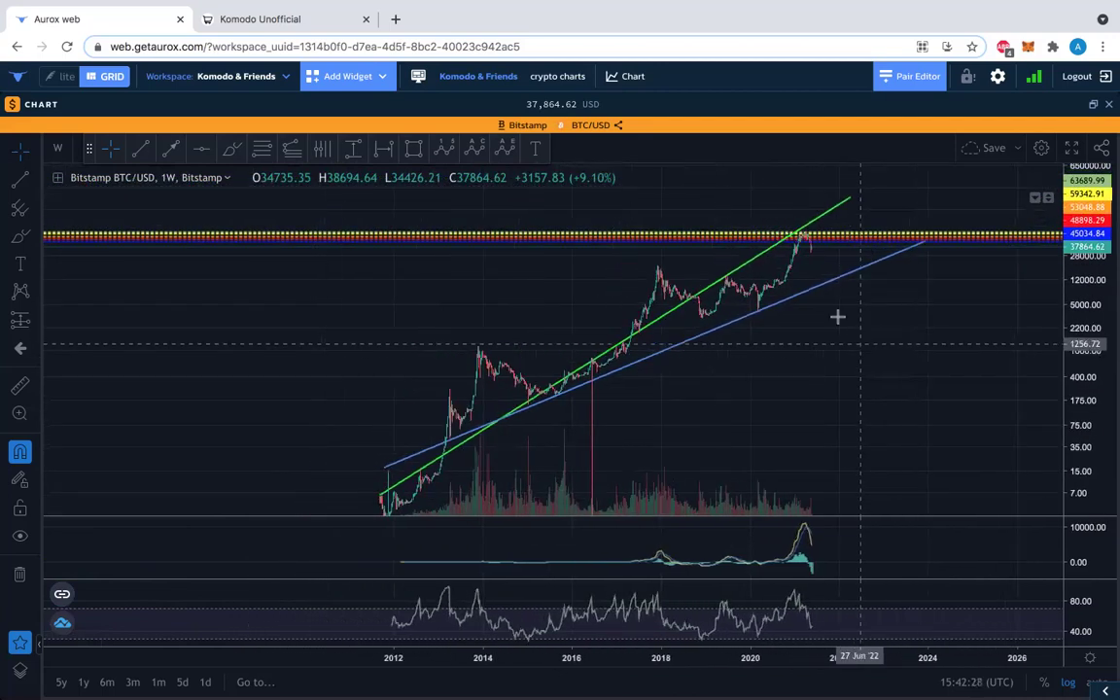
{"action": "left_click_drag", "start_coordinate": [802, 378], "coordinate": [757, 328]}
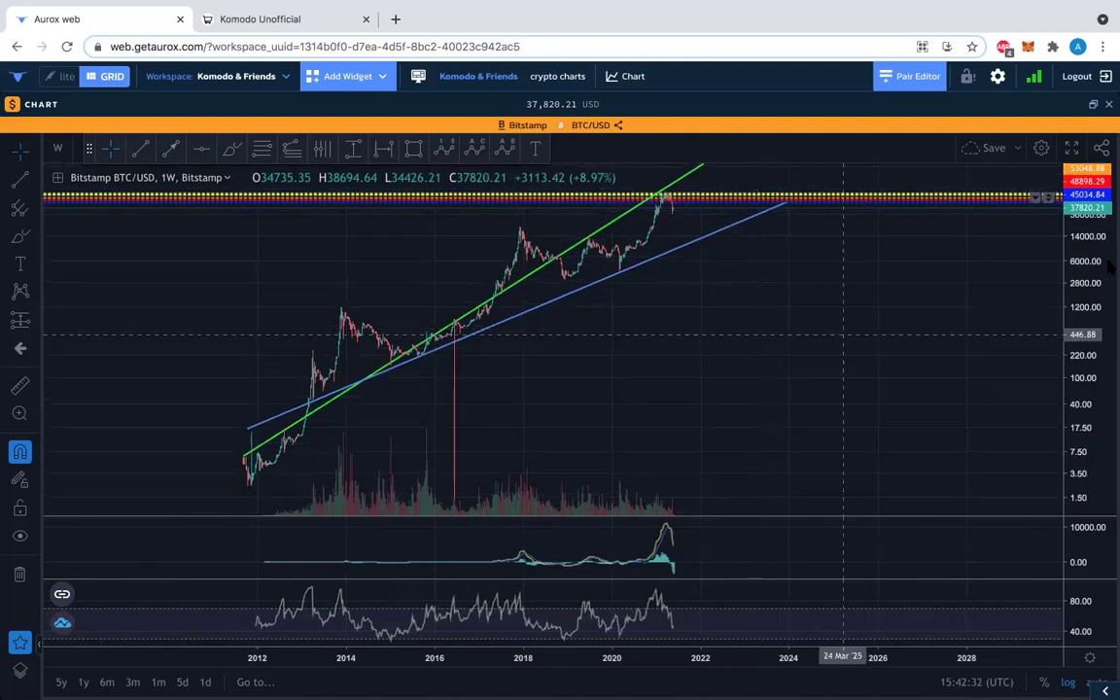
{"action": "left_click_drag", "start_coordinate": [1082, 261], "coordinate": [1082, 297]}
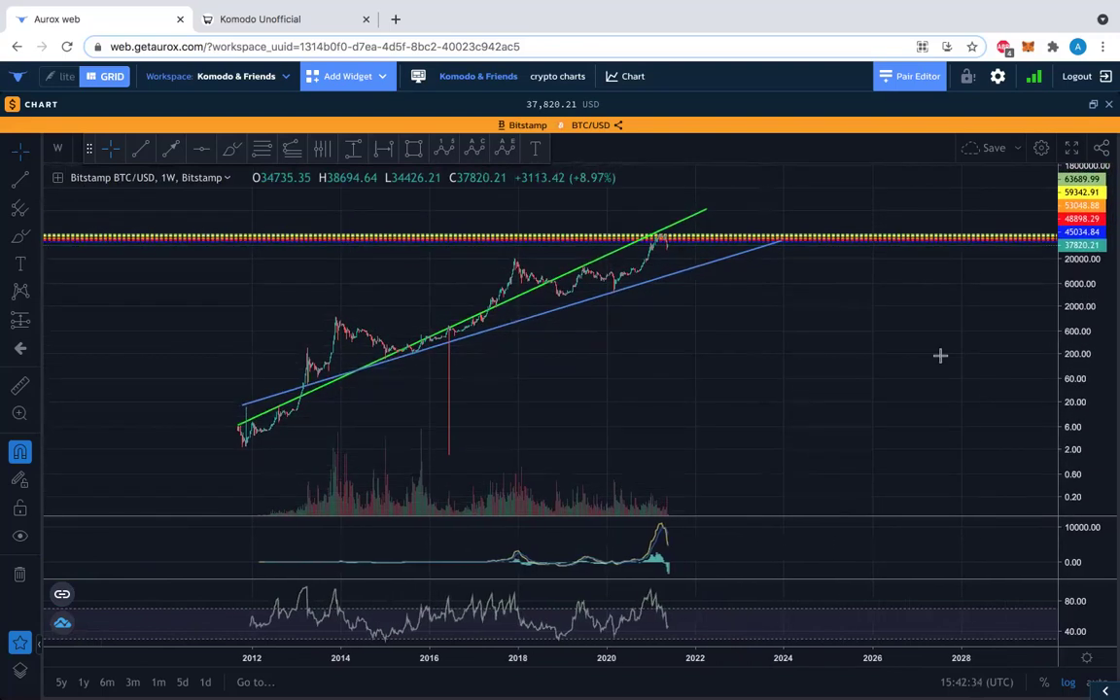
Extend the green trend line forward along its slope to about November 2023, at about 1,220,000 USD
{"action": "left_click_drag", "start_coordinate": [890, 368], "coordinate": [836, 380]}
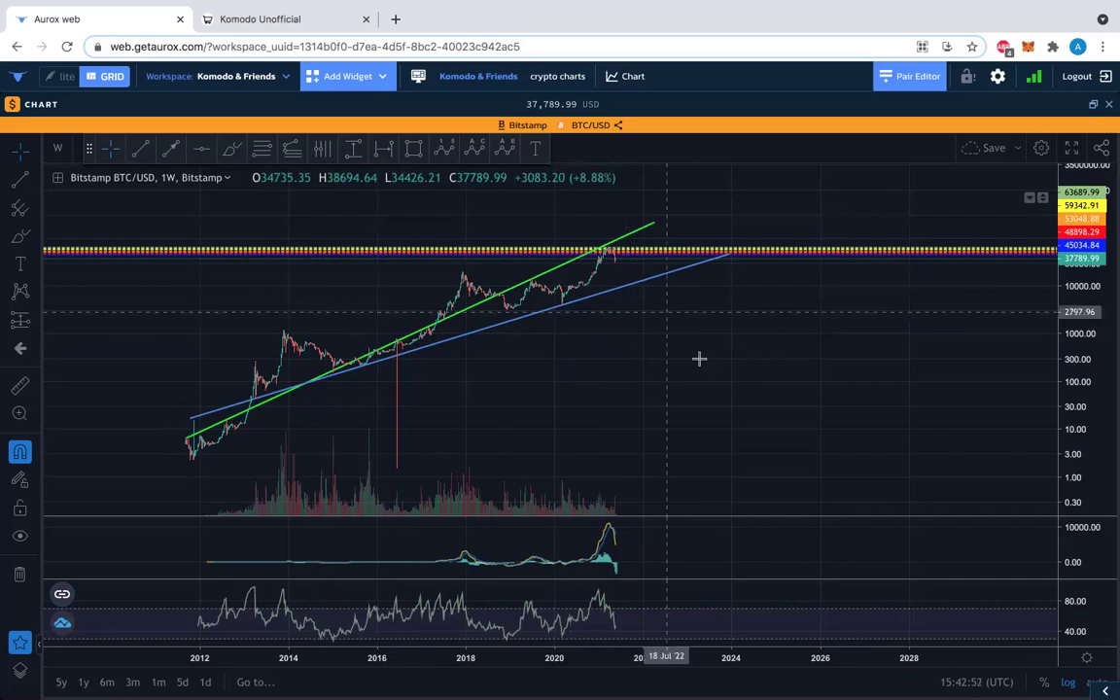
{"action": "left_click_drag", "start_coordinate": [736, 386], "coordinate": [849, 439]}
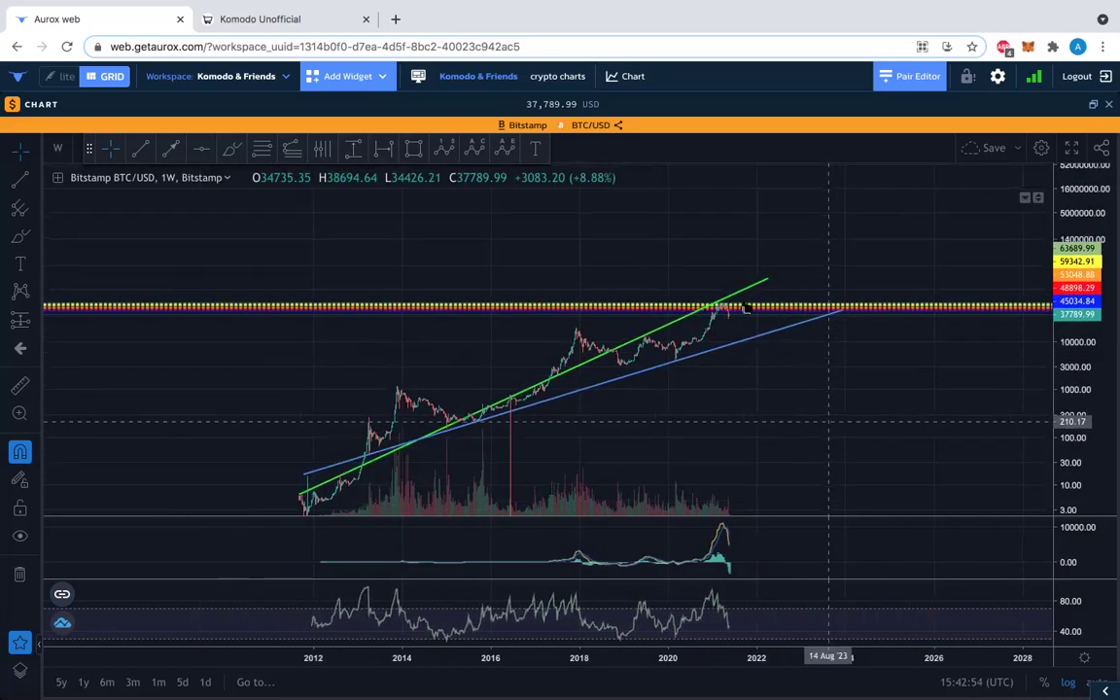
{"action": "left_click", "coordinate": [767, 279]}
{"action": "left_click_drag", "start_coordinate": [767, 279], "coordinate": [838, 242]}
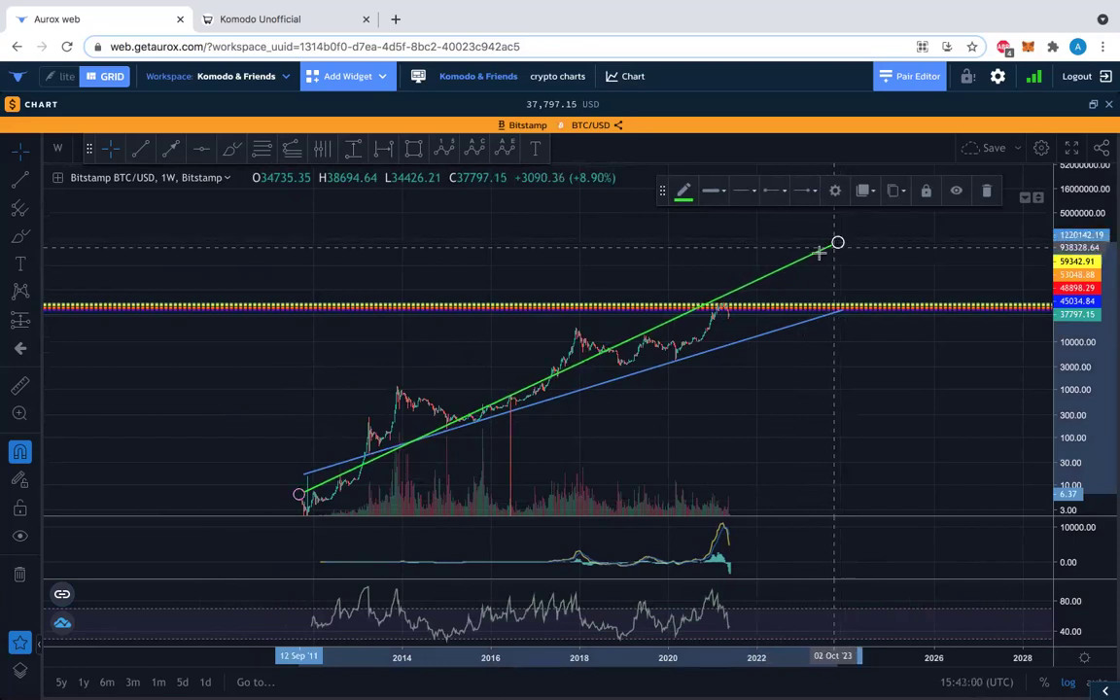
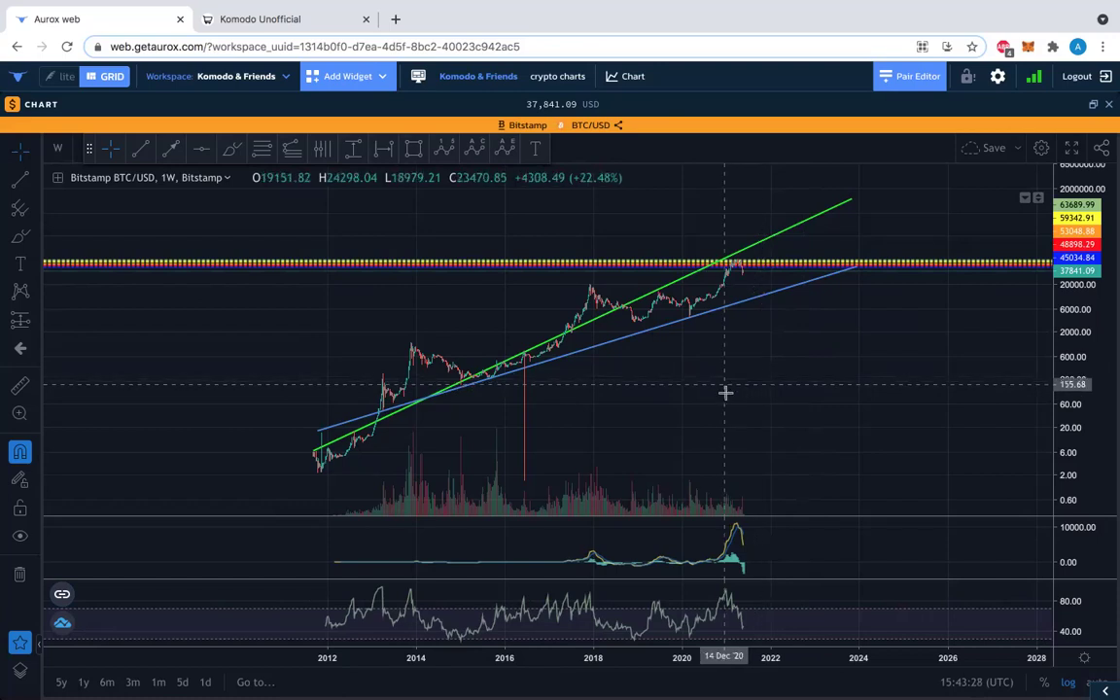
Change the green trend line's colour to white
{"action": "left_click_drag", "start_coordinate": [726, 392], "coordinate": [703, 390]}
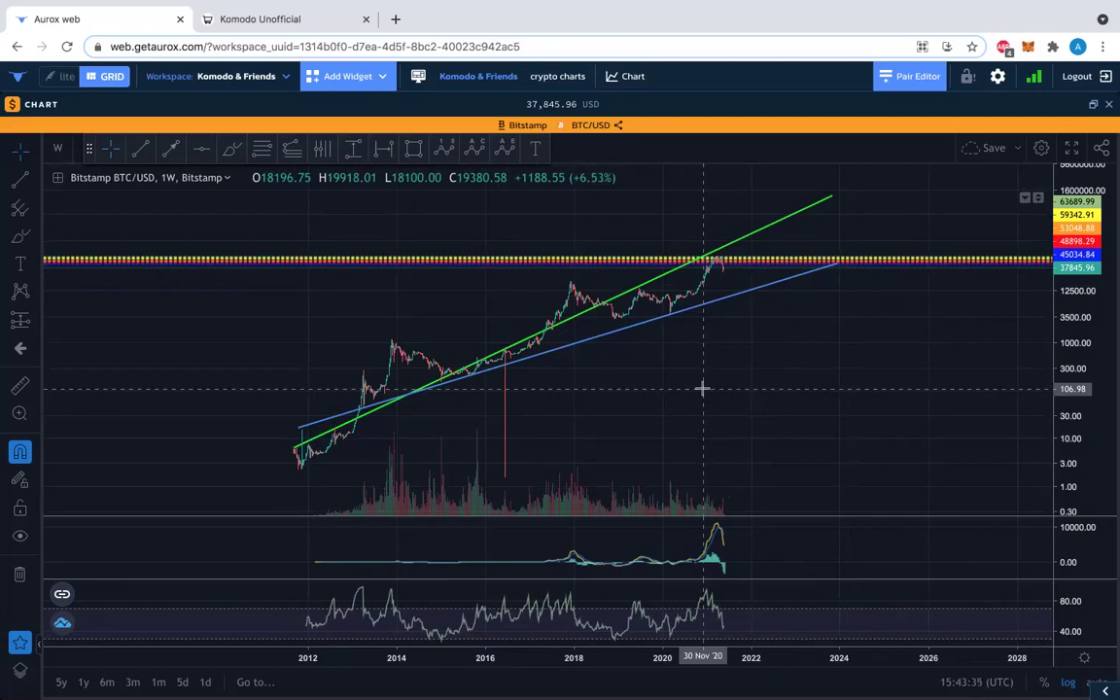
{"action": "scroll", "coordinate": [732, 350], "scroll_direction": "right", "scroll_amount": 3}
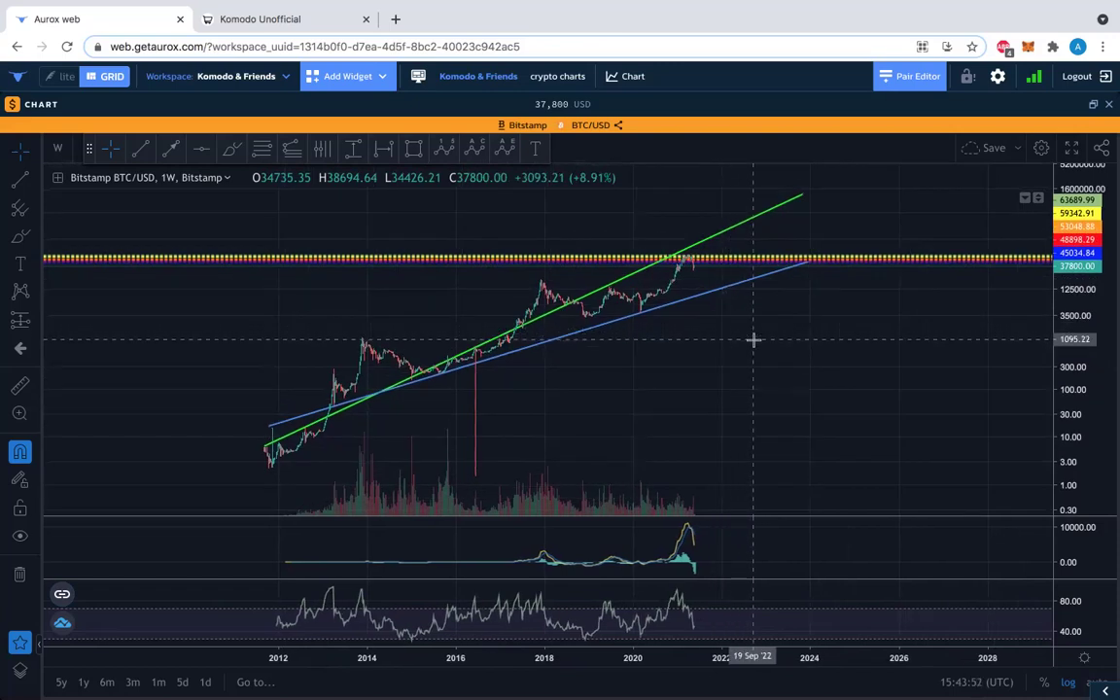
{"action": "left_click", "coordinate": [716, 235]}
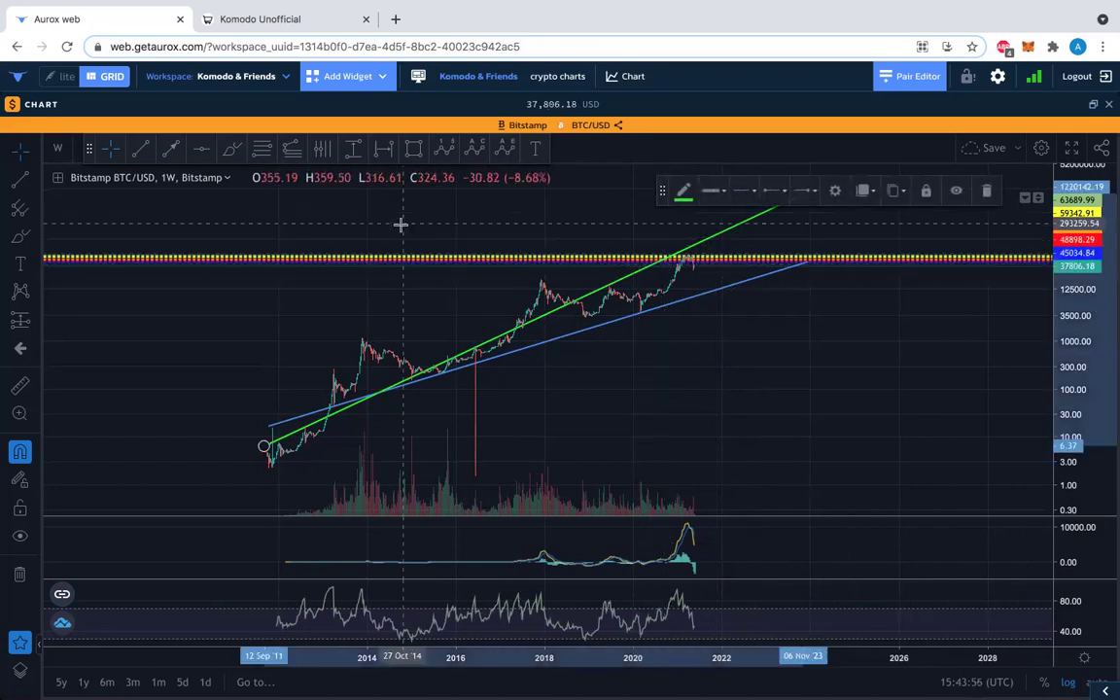
{"action": "left_click", "coordinate": [684, 191]}
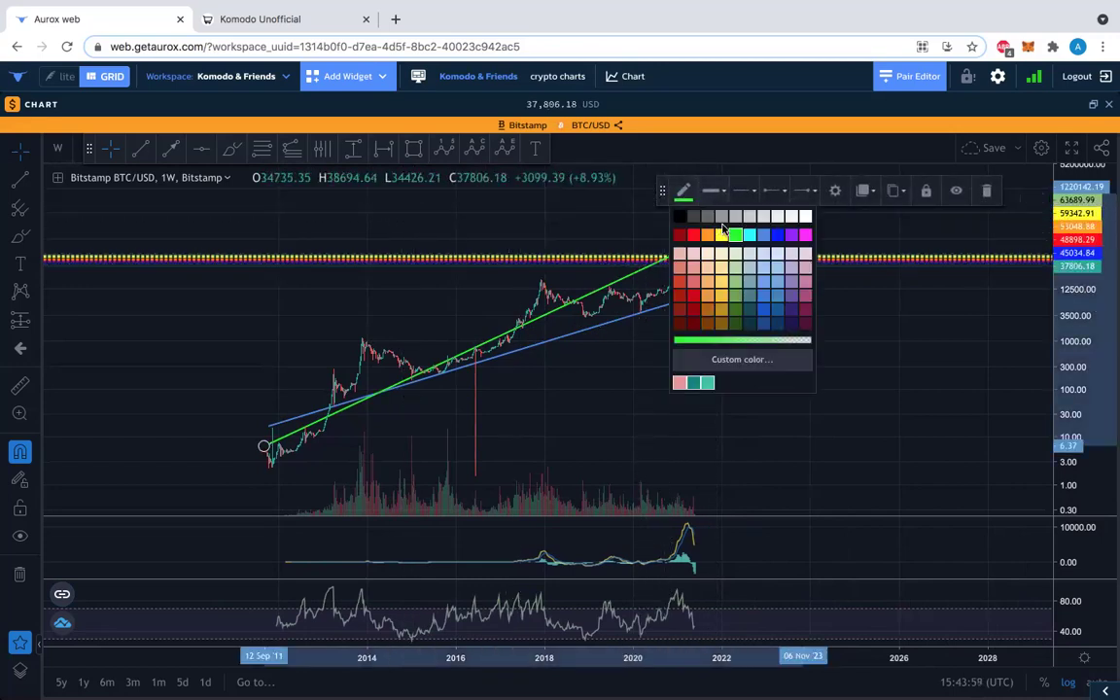
{"action": "left_click", "coordinate": [708, 223]}
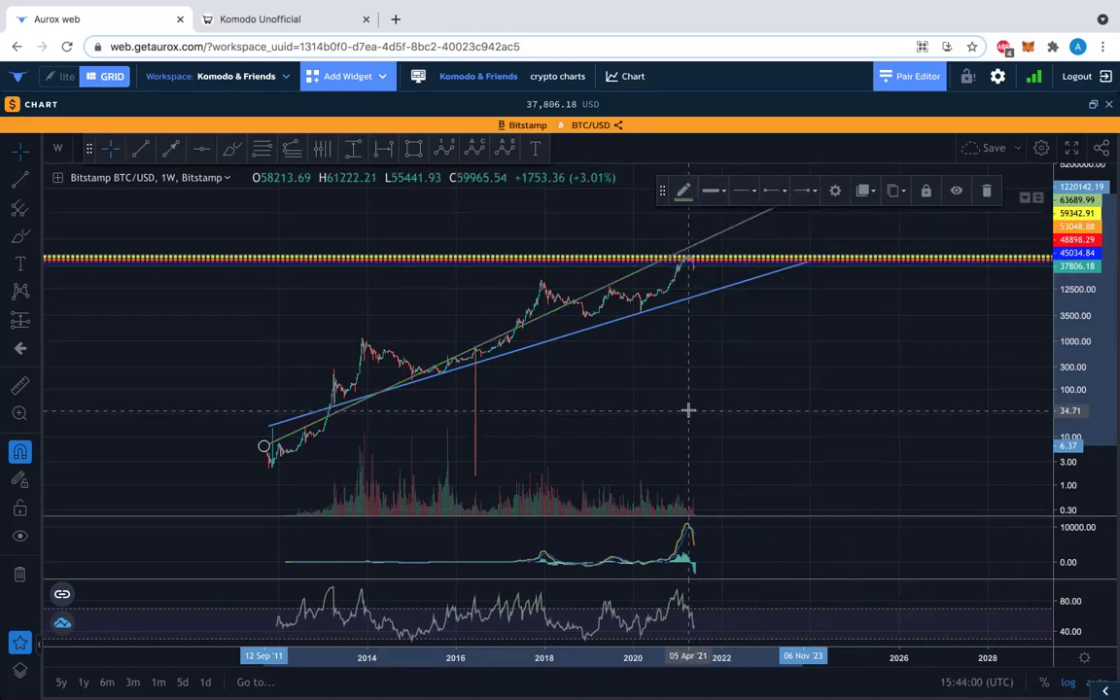
{"action": "left_click", "coordinate": [683, 191]}
{"action": "left_click", "coordinate": [803, 216]}
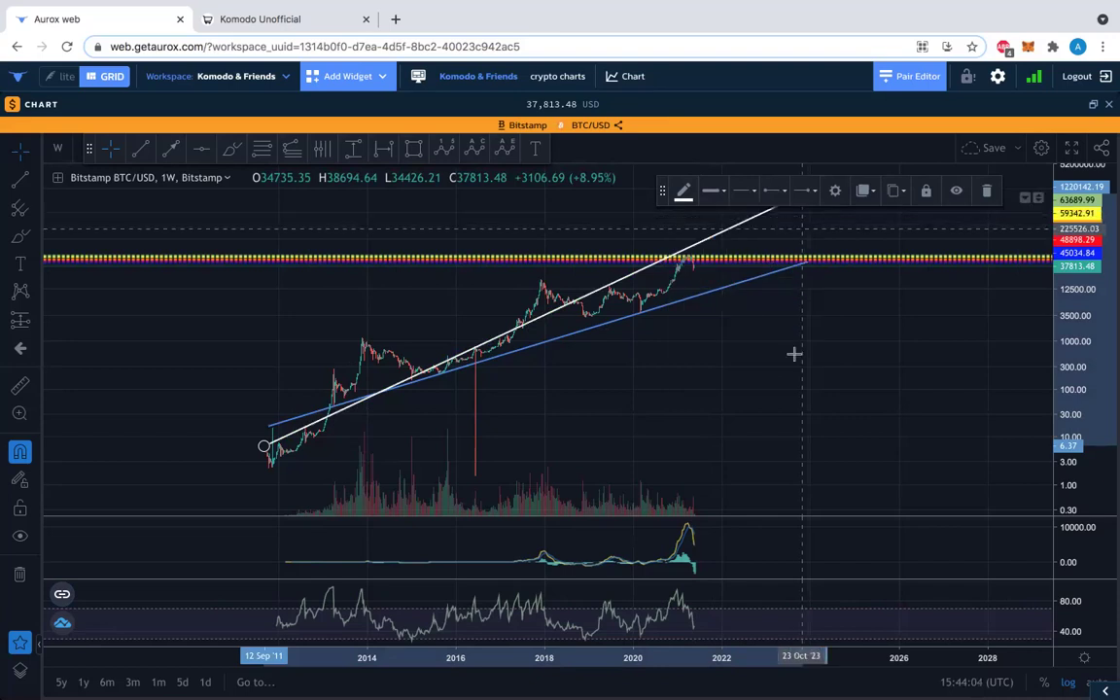
Restore the maximized BTC/USD chart to a floating window and minimize it in the workspace
{"action": "left_click_drag", "start_coordinate": [778, 380], "coordinate": [755, 371]}
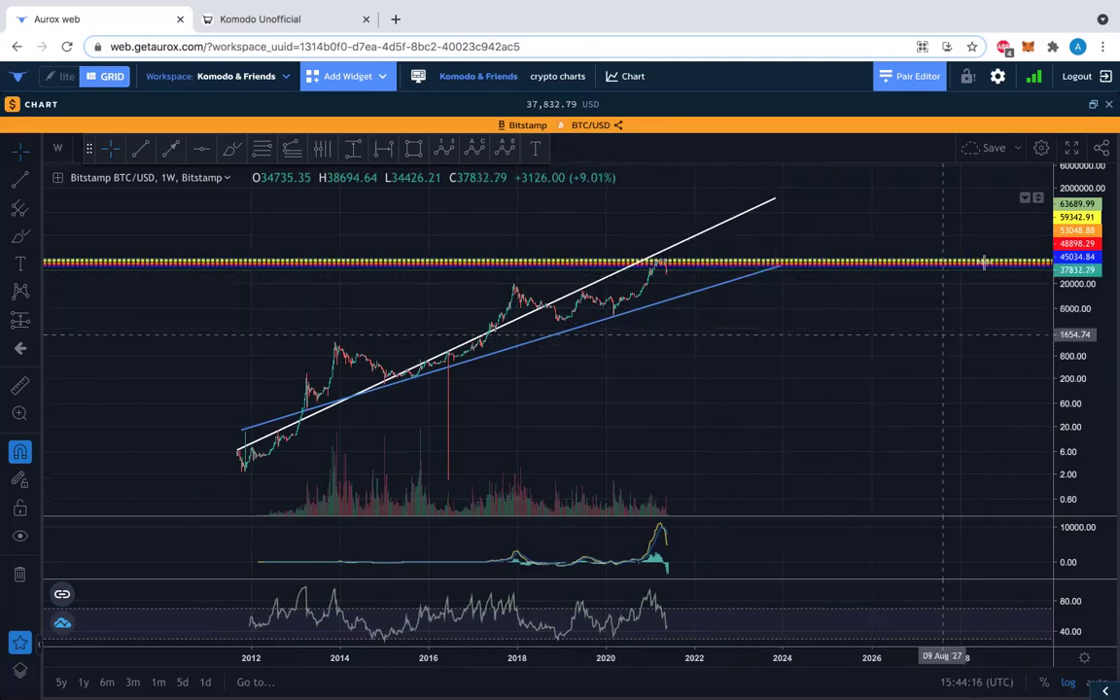
{"action": "left_click", "coordinate": [1093, 104]}
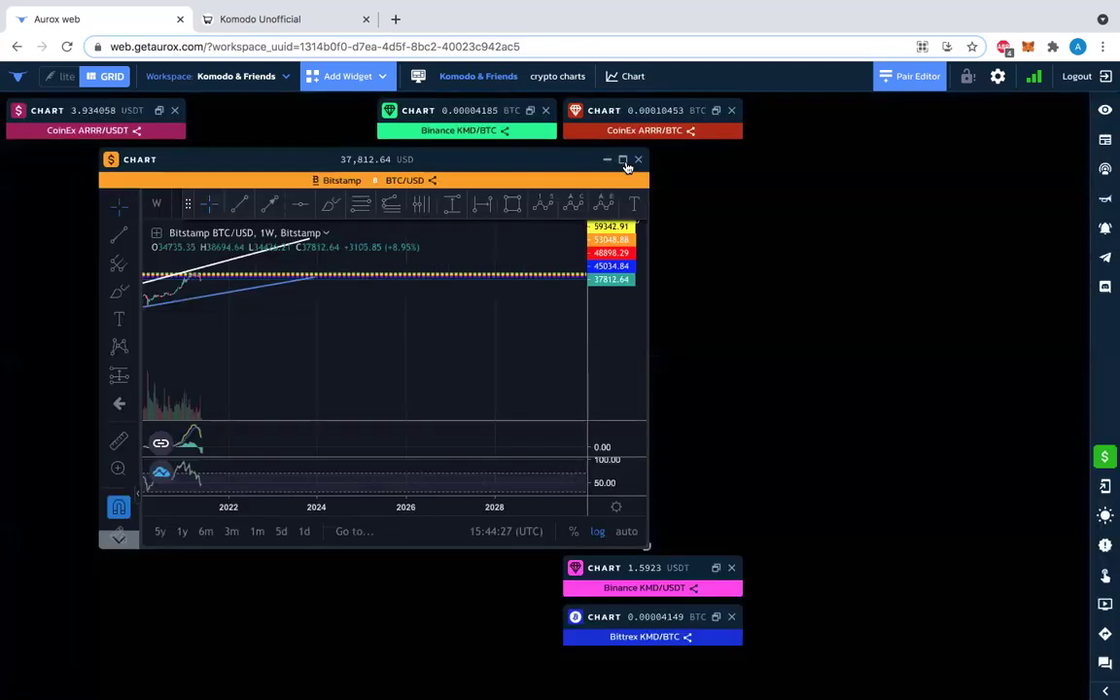
{"action": "left_click", "coordinate": [608, 161]}
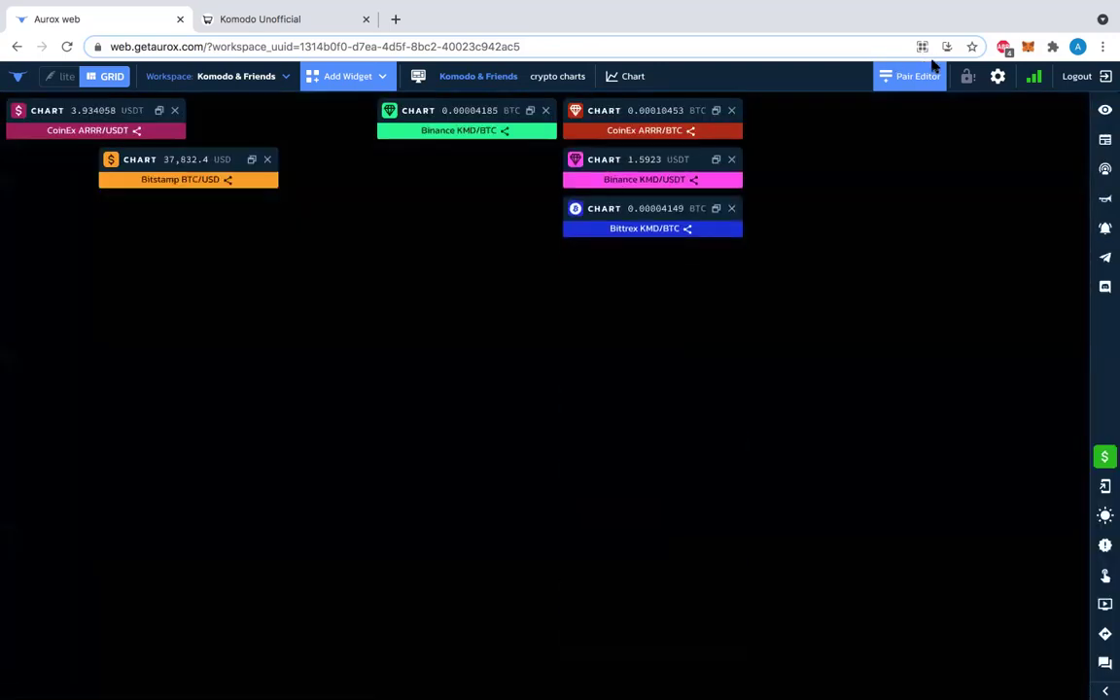